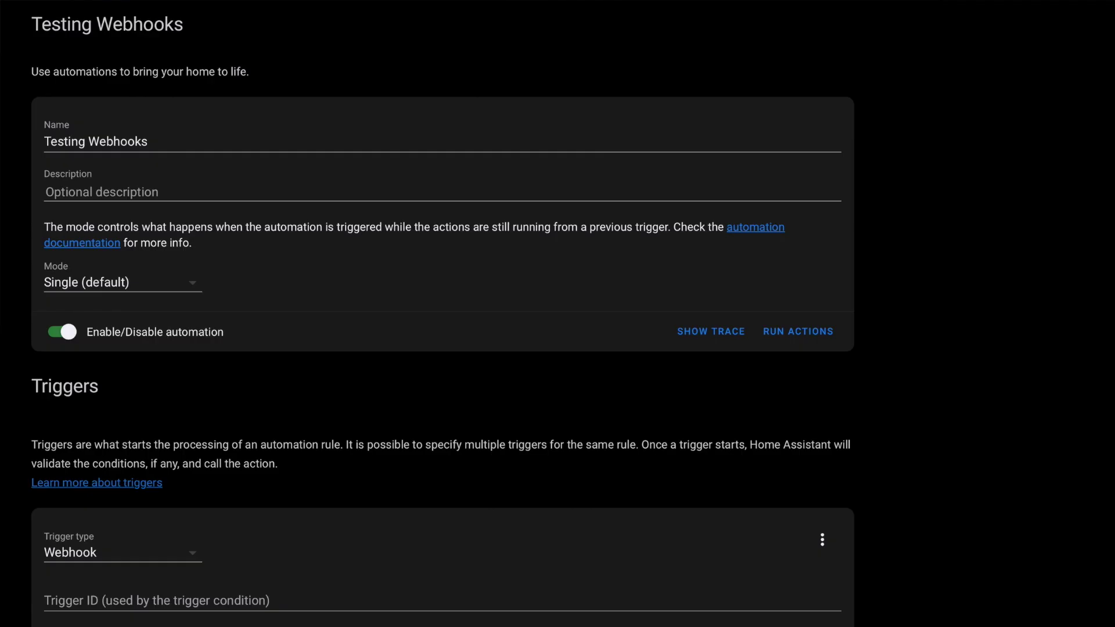
scroll(442, 313, down, 5)
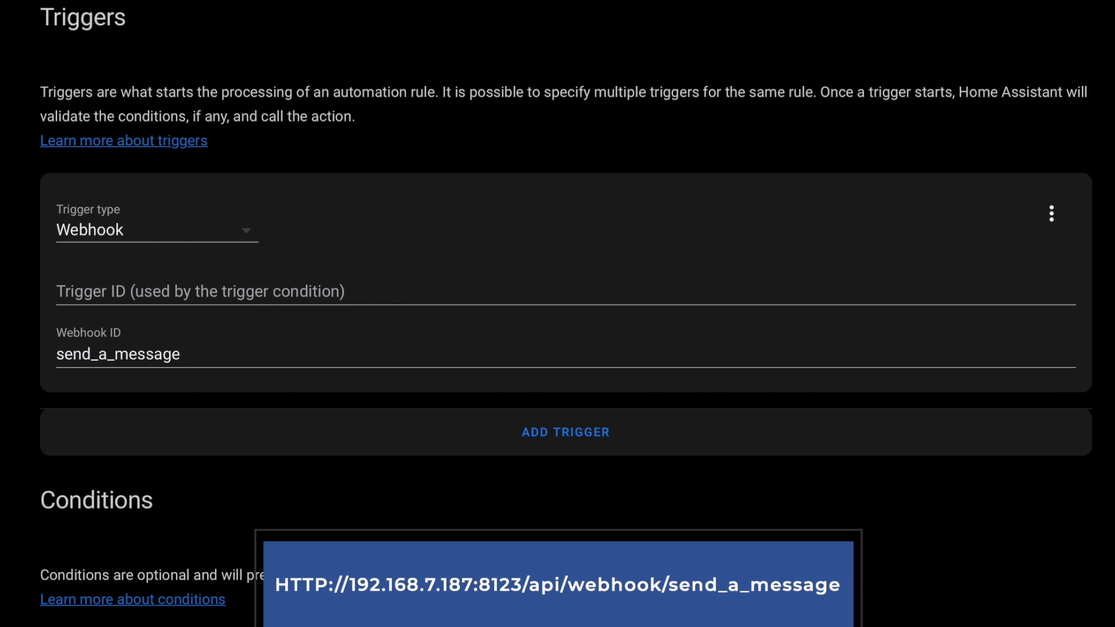
scroll(558, 314, down, 10)
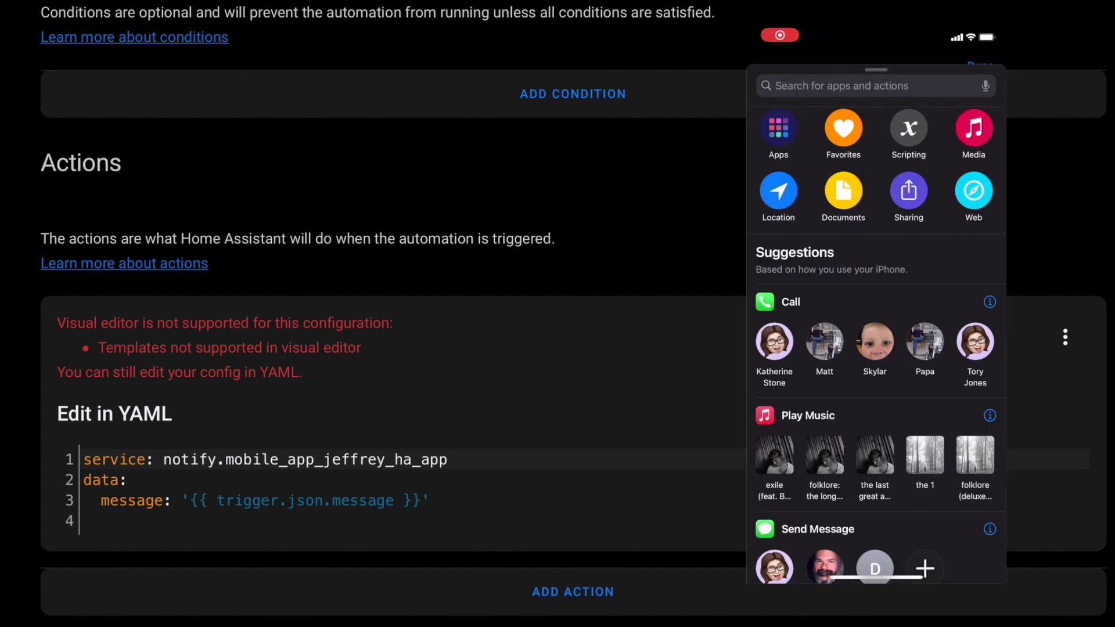
- Add a URL action holding the Home Assistant send_a_message webhook address
text(Url)
click(791, 296)
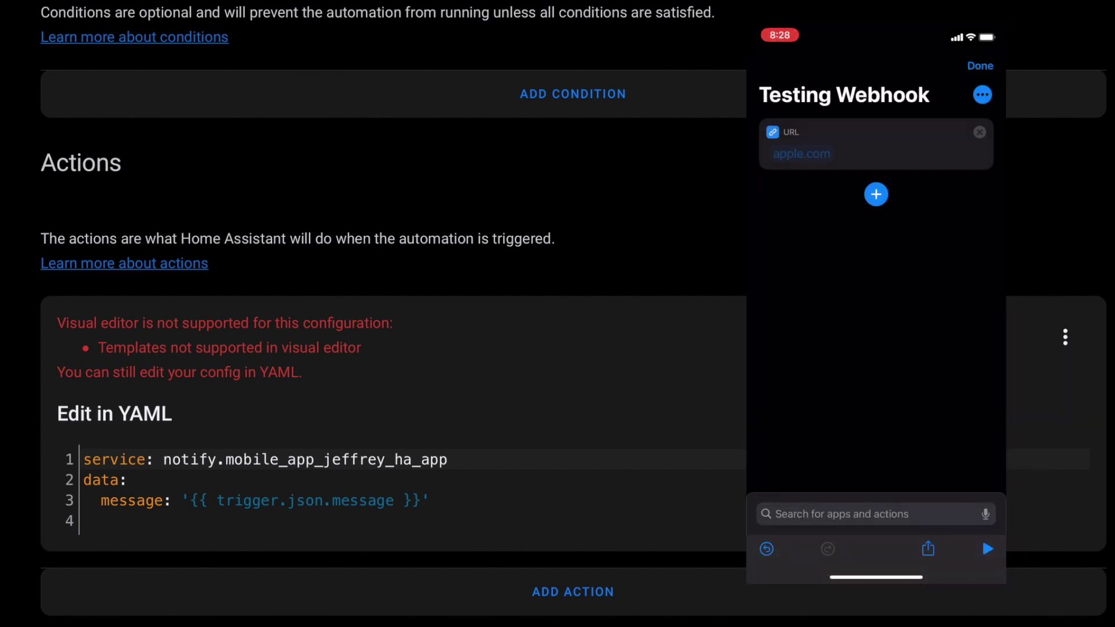
click(801, 154)
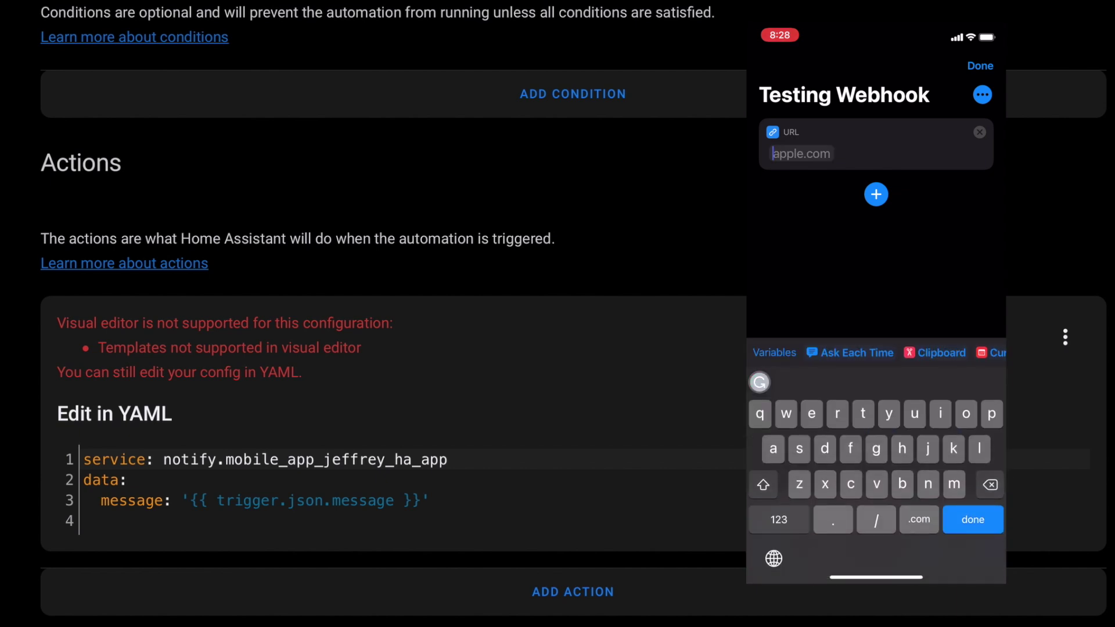
click(801, 153)
click(774, 123)
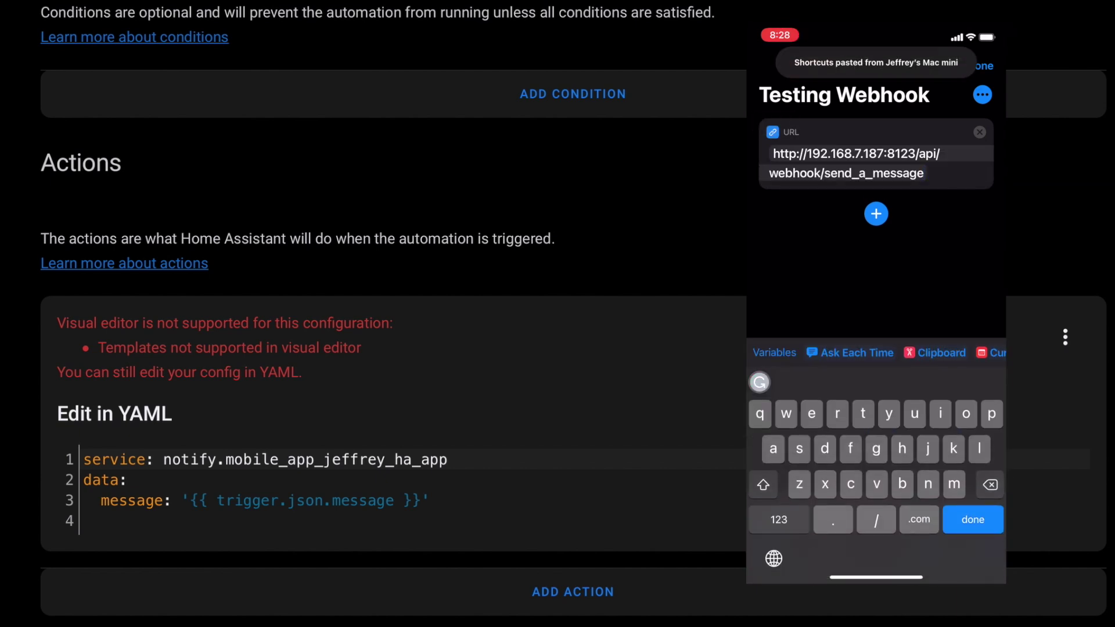
- Add a Get Contents of URL action with its method set to POST
click(876, 214)
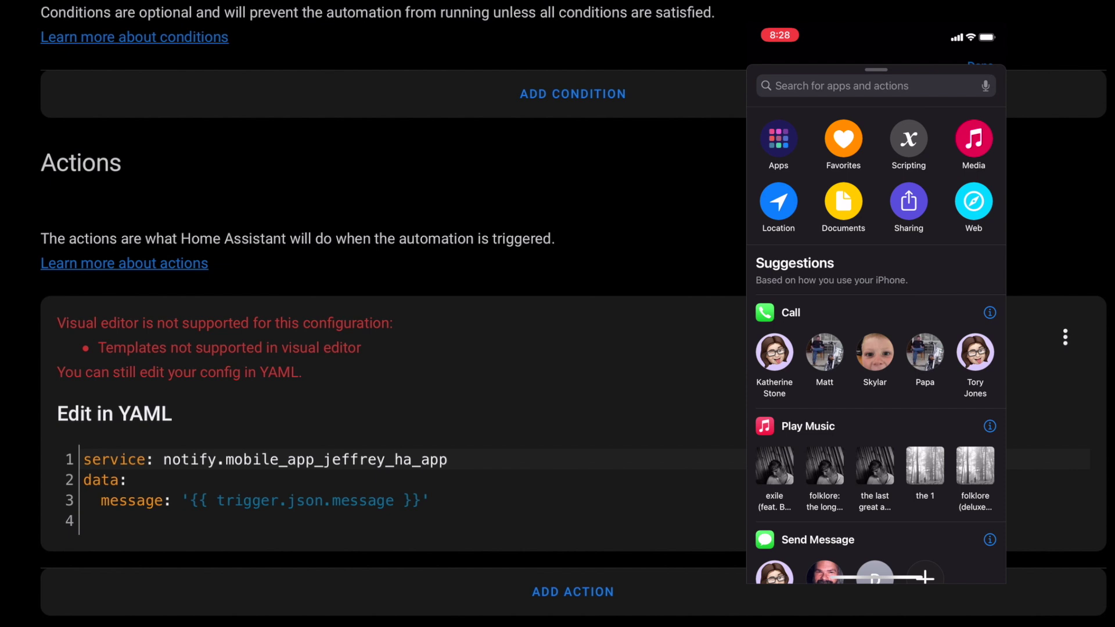
click(843, 86)
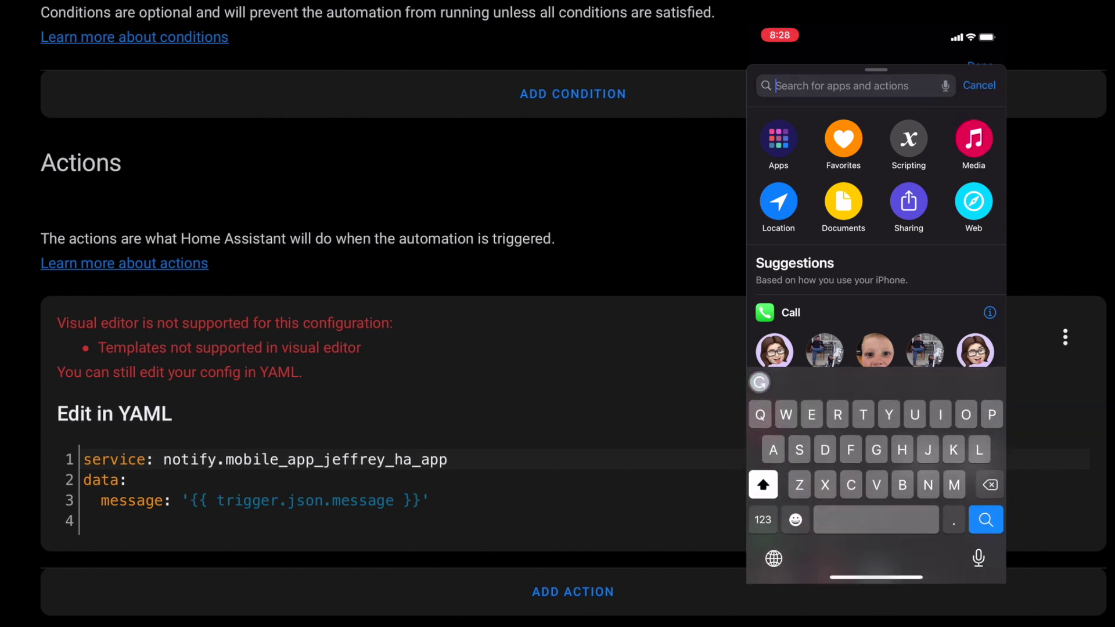
text(Url)
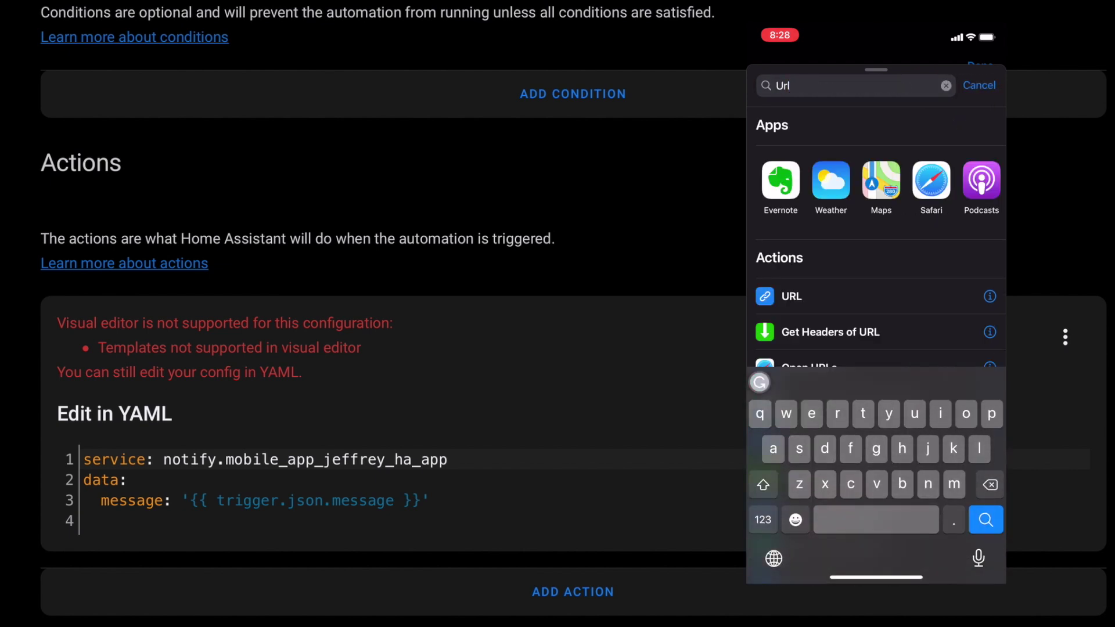
click(825, 281)
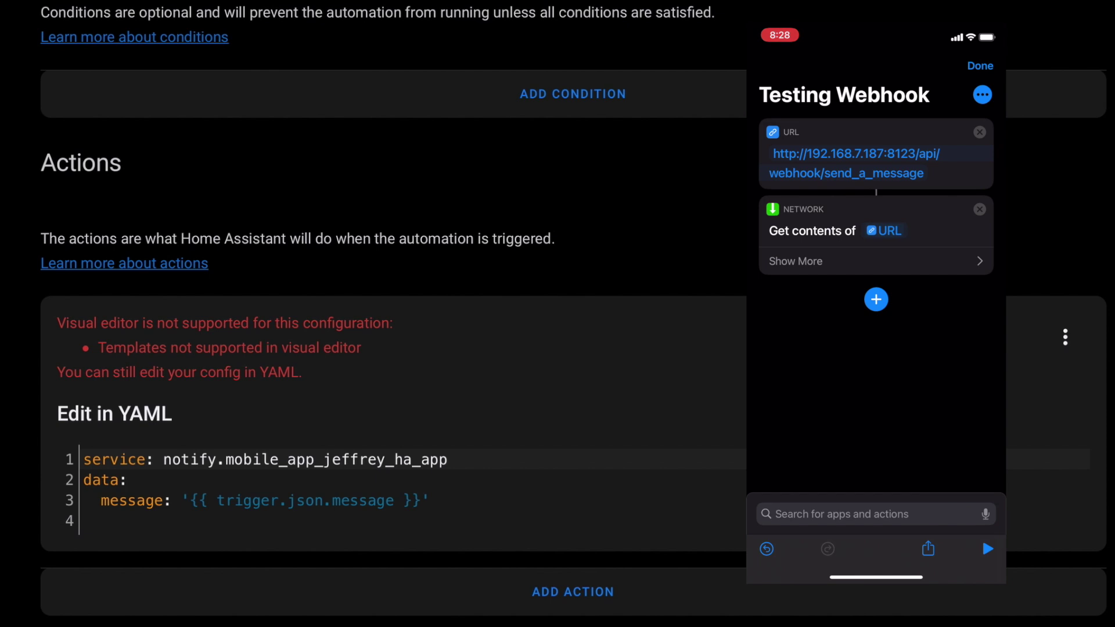
click(871, 261)
click(972, 288)
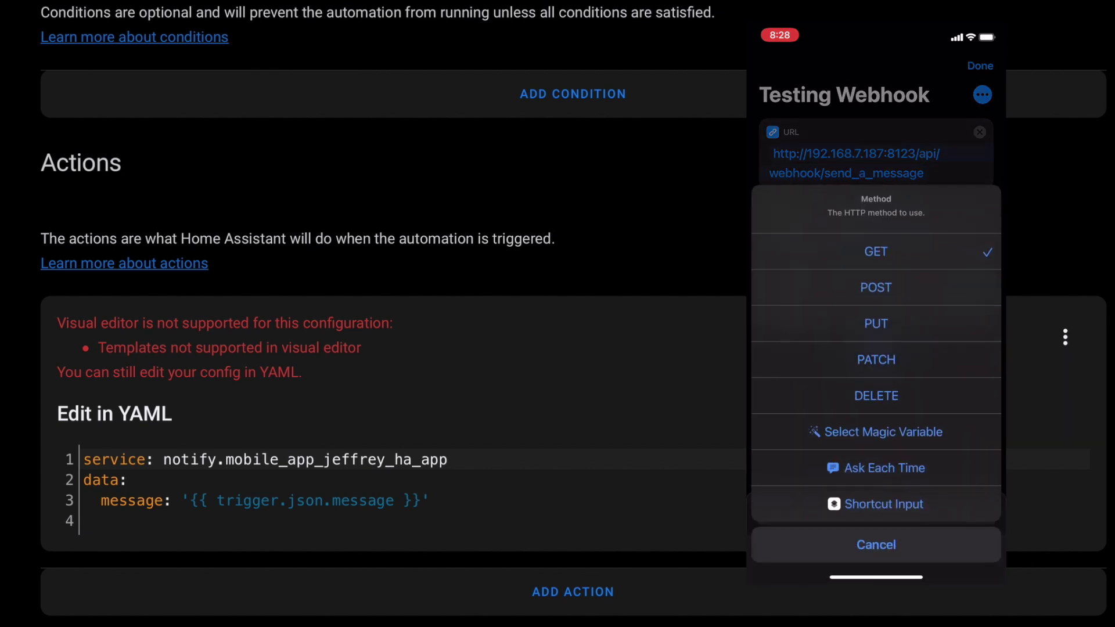
click(876, 288)
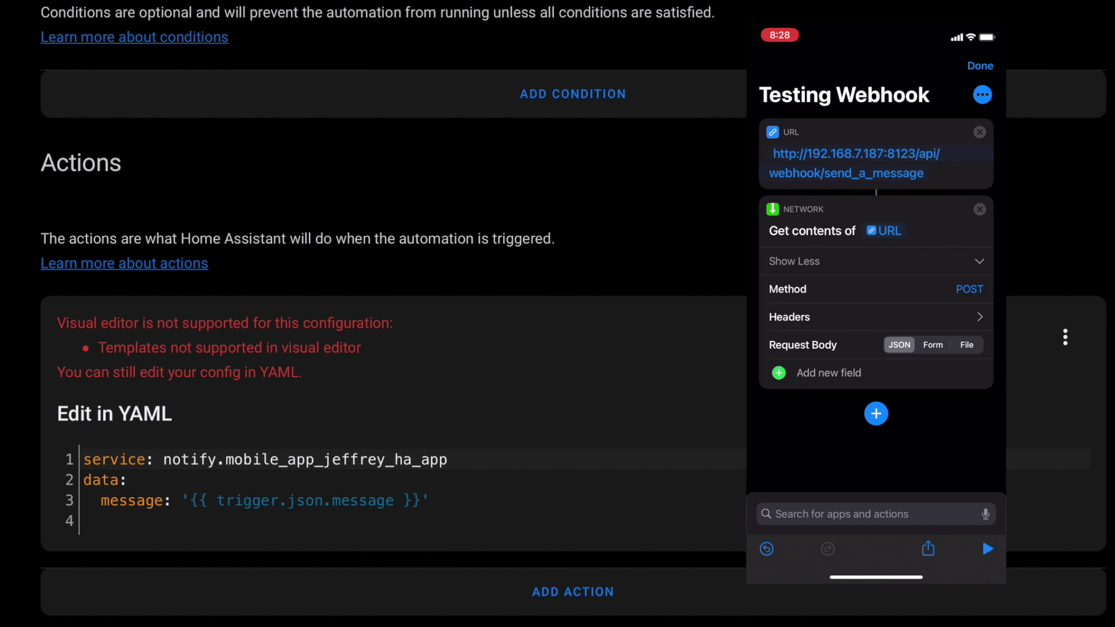
- Add a JSON text field 'message' with value 'Coming to you from shortcuts'
click(828, 373)
click(877, 428)
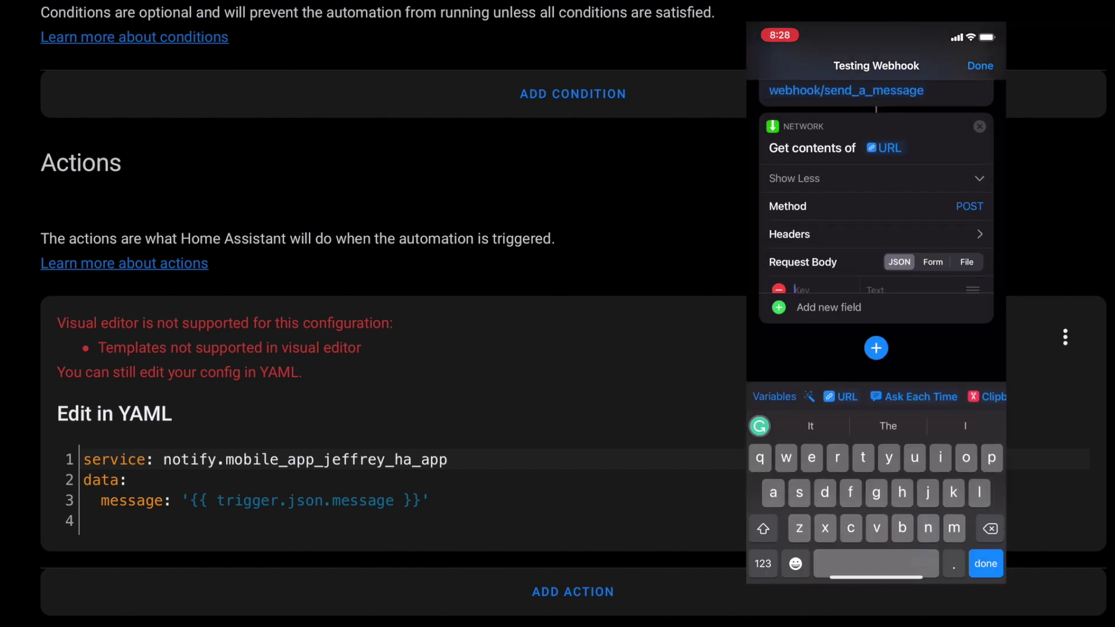
text(mes)
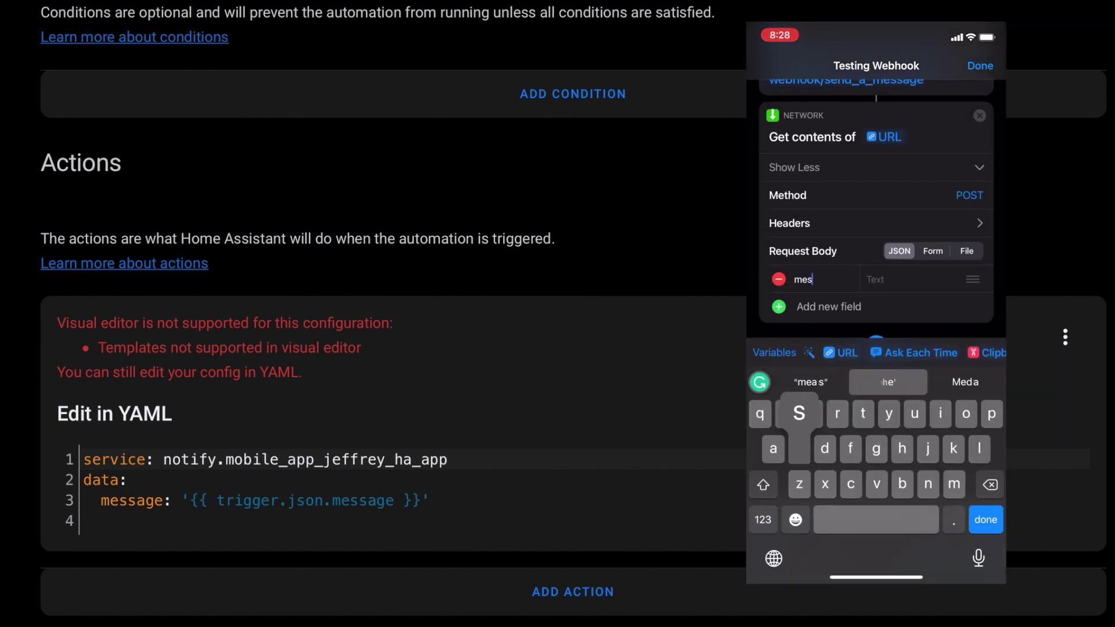
text(sage)
click(877, 279)
text(X)
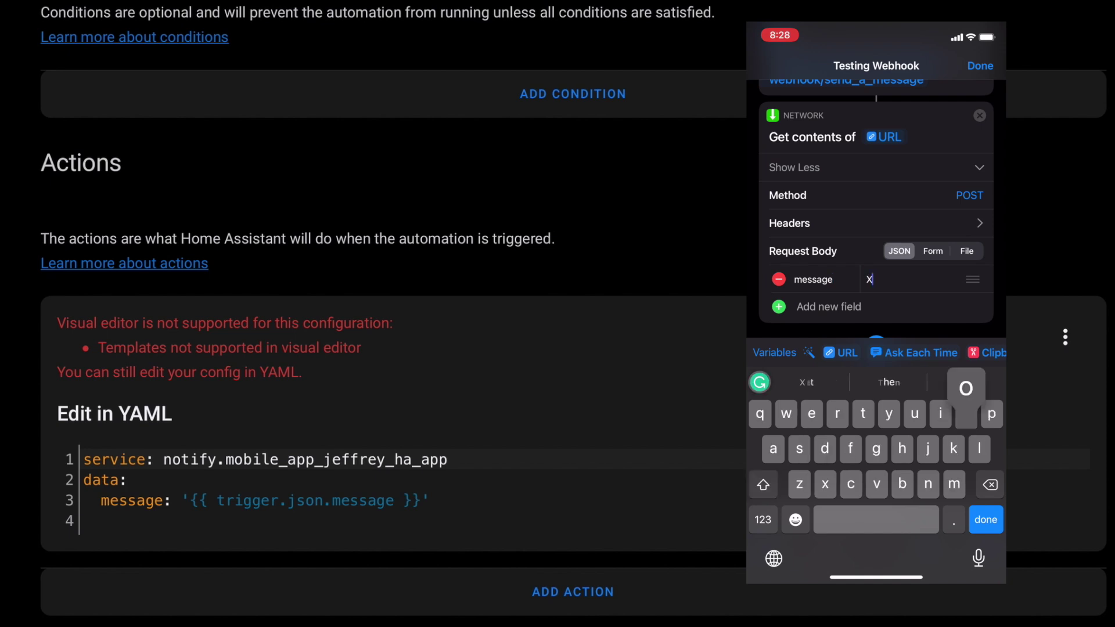
text(oming to you f)
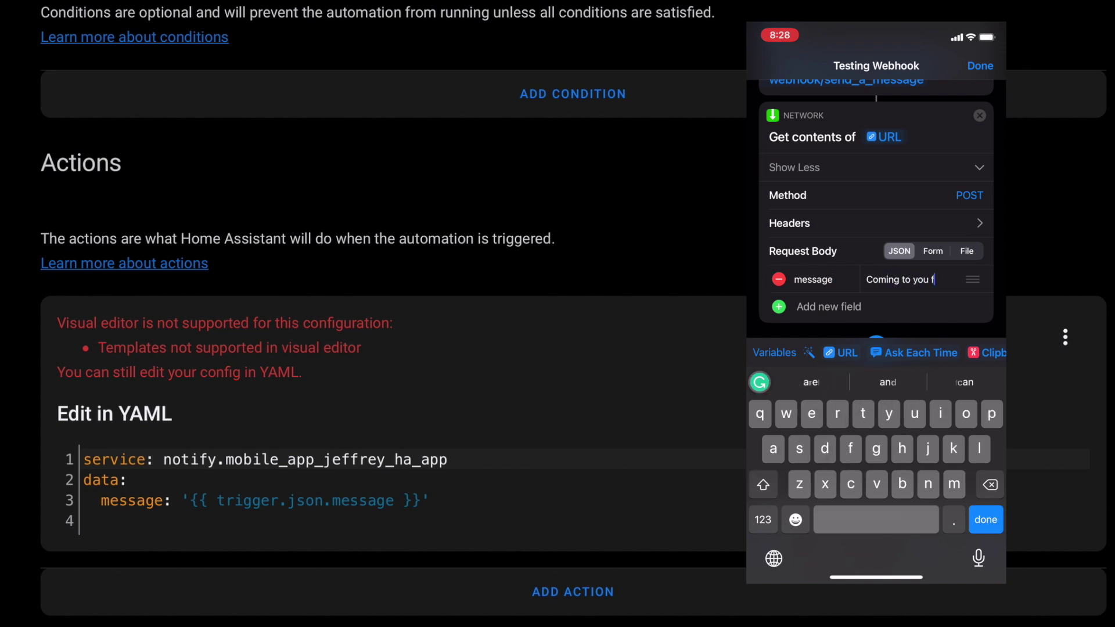
text(rom shortcuts)
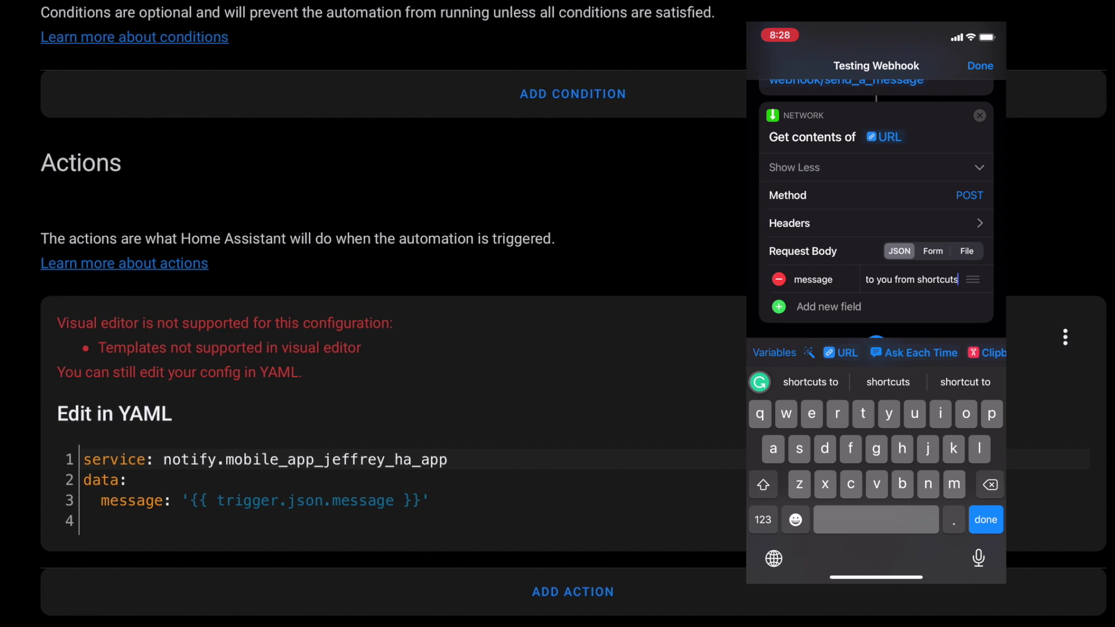
key(Return)
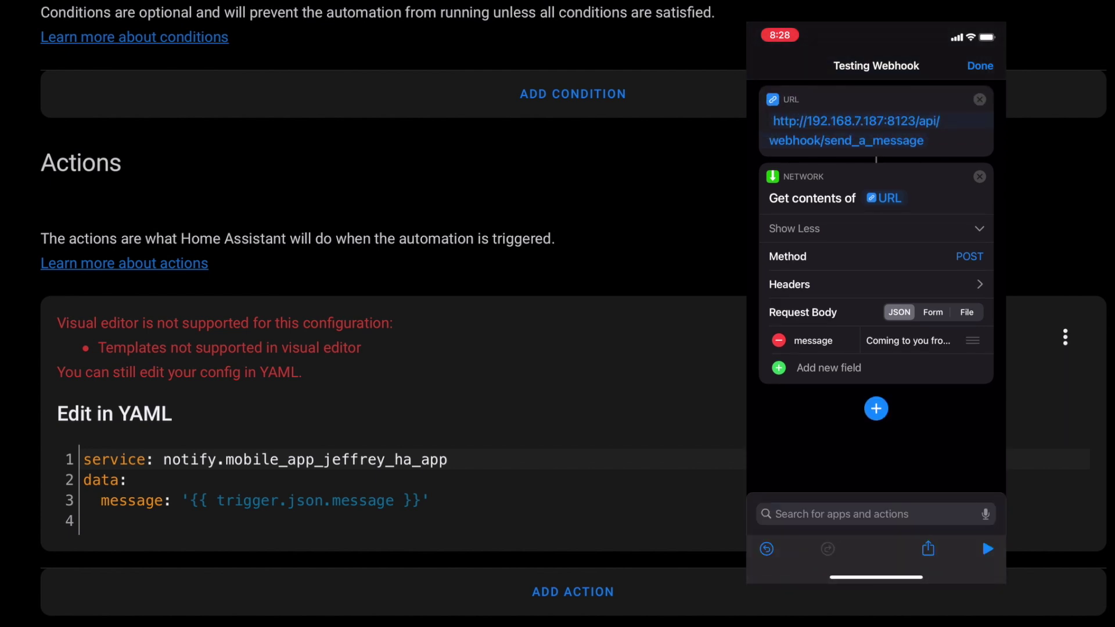
- Save the Testing Webhook shortcut, run it, and allow it to reach Home Assistant
click(979, 66)
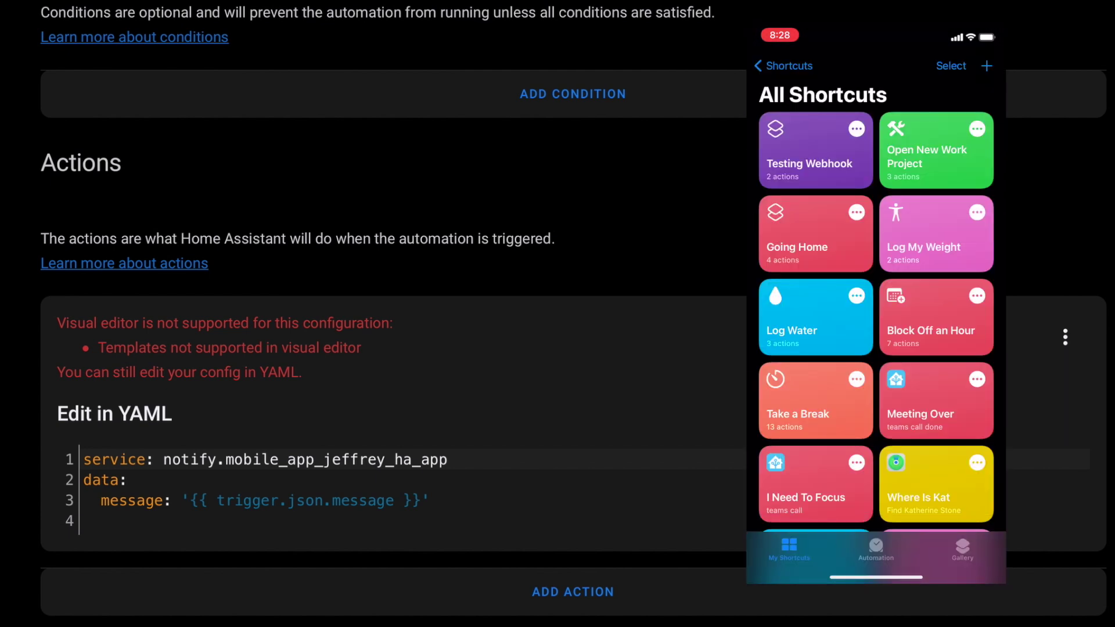
click(808, 156)
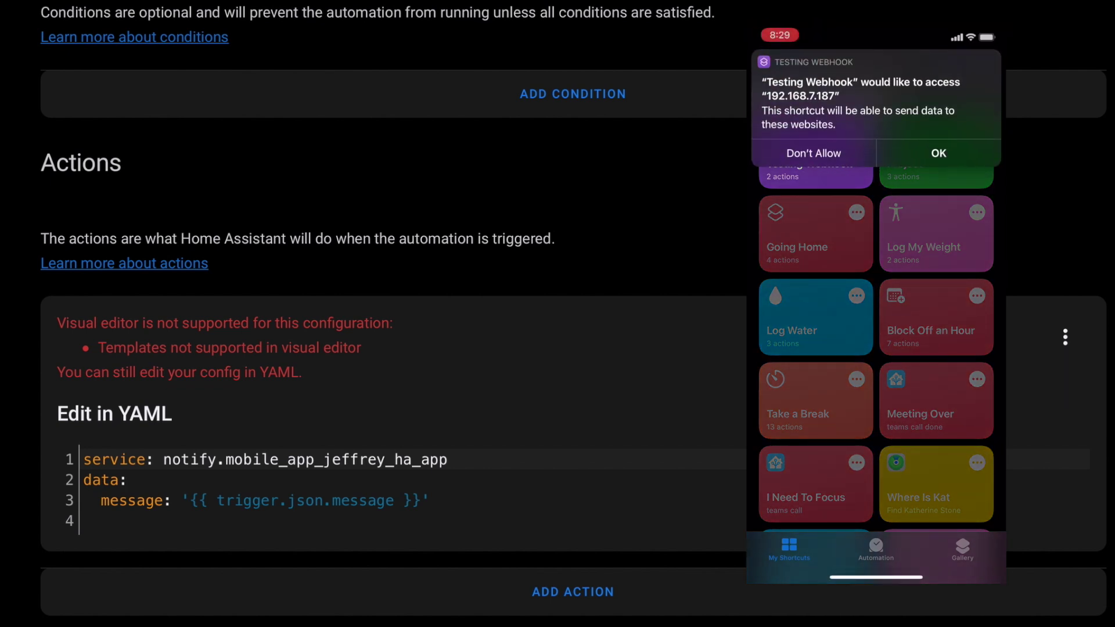
click(865, 147)
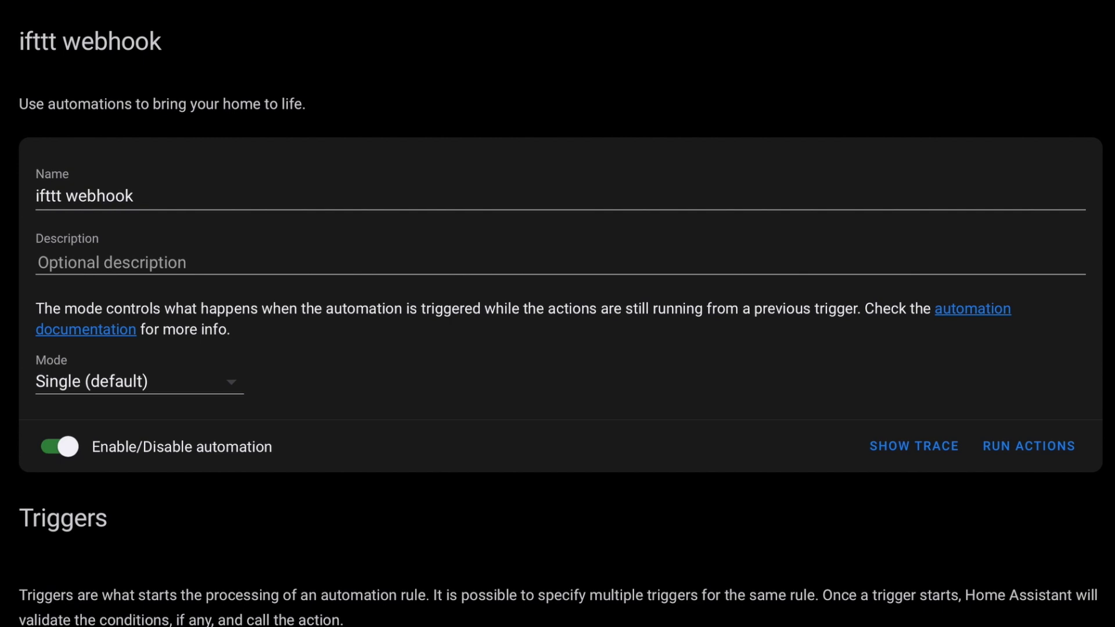
scroll(558, 325, down, 8)
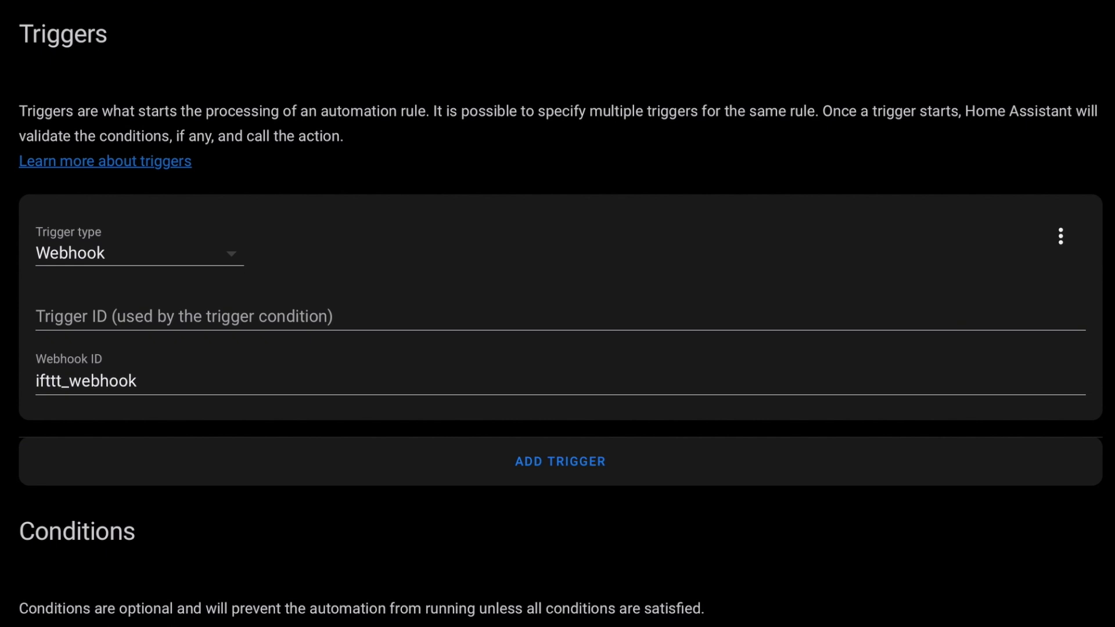
scroll(558, 348, down, 10)
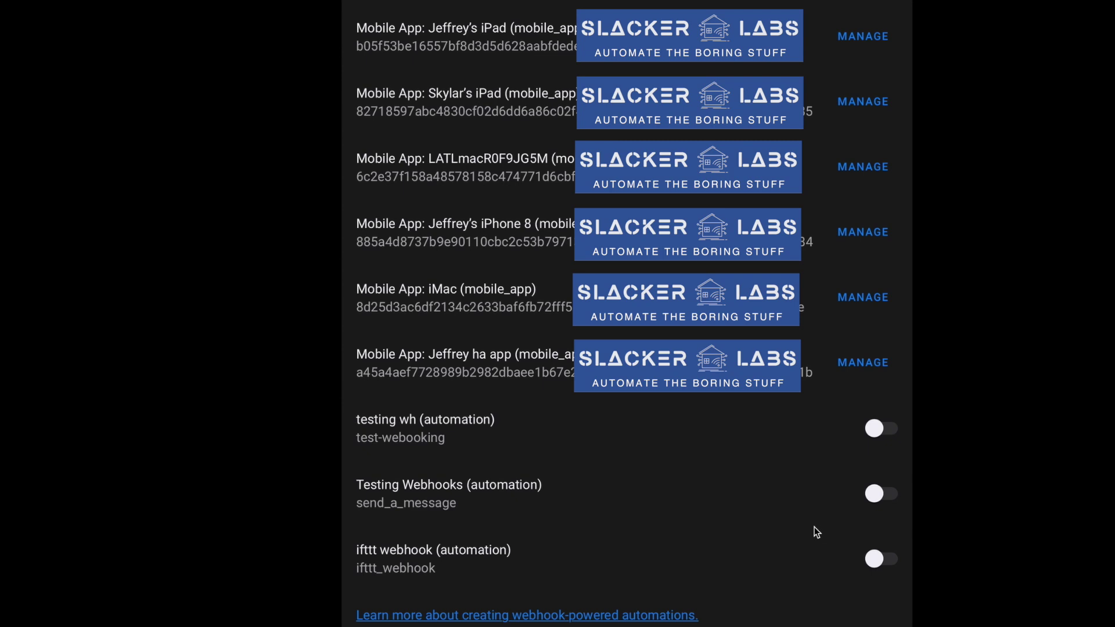
- Enable the ifttt webhook under Cloud webhooks and copy its public URL
click(876, 559)
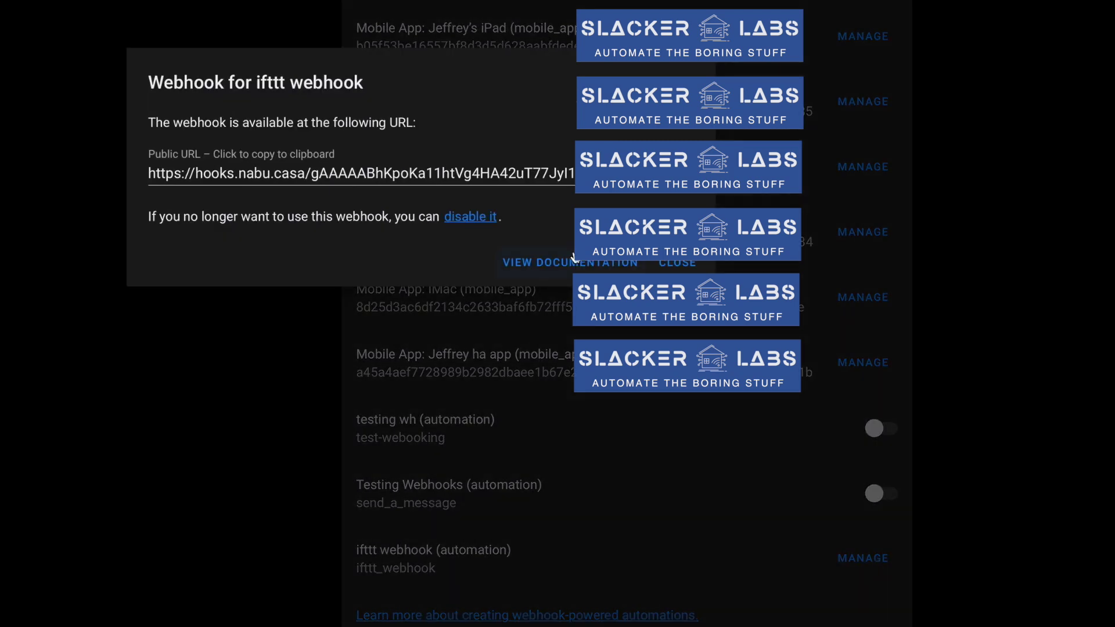
click(511, 175)
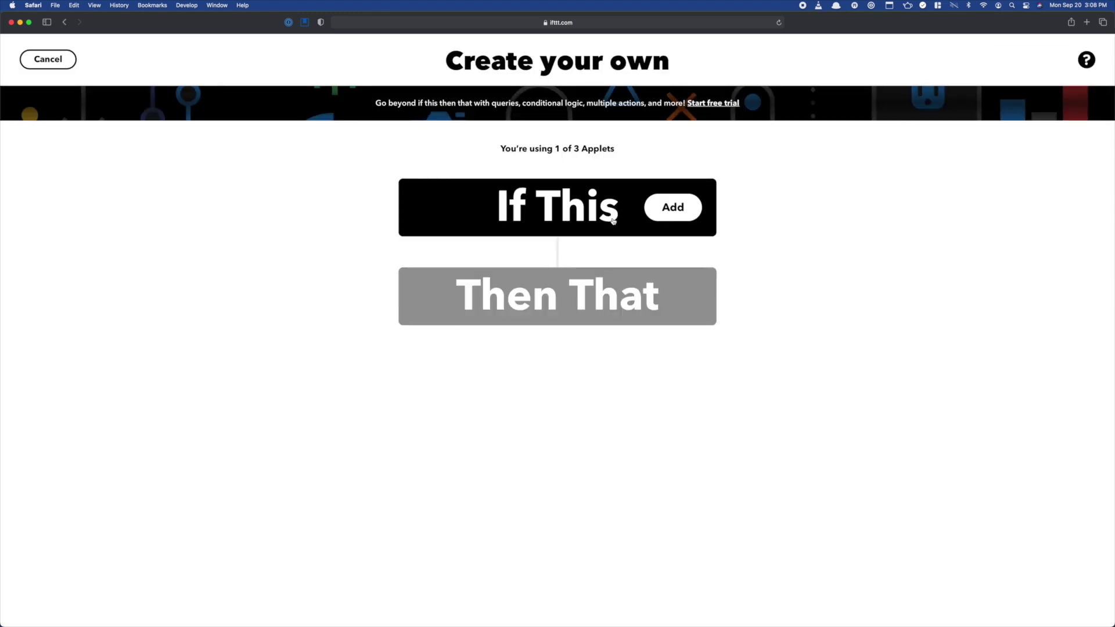
- Set the If trigger to Evernote 'Add a specific tag to note' with tag hass
click(618, 224)
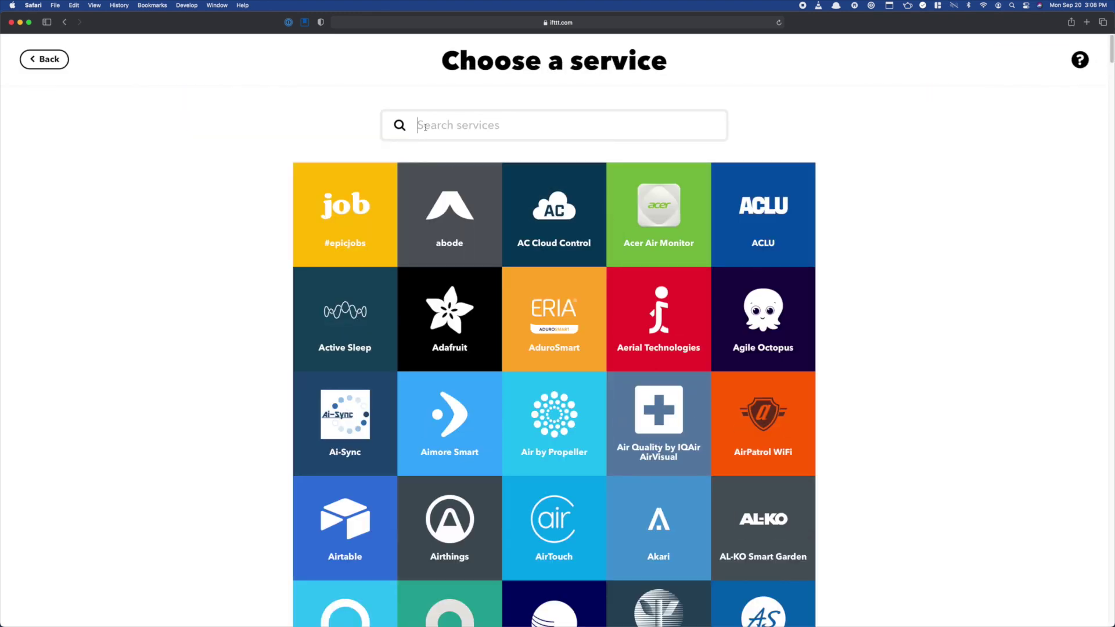
text(ever)
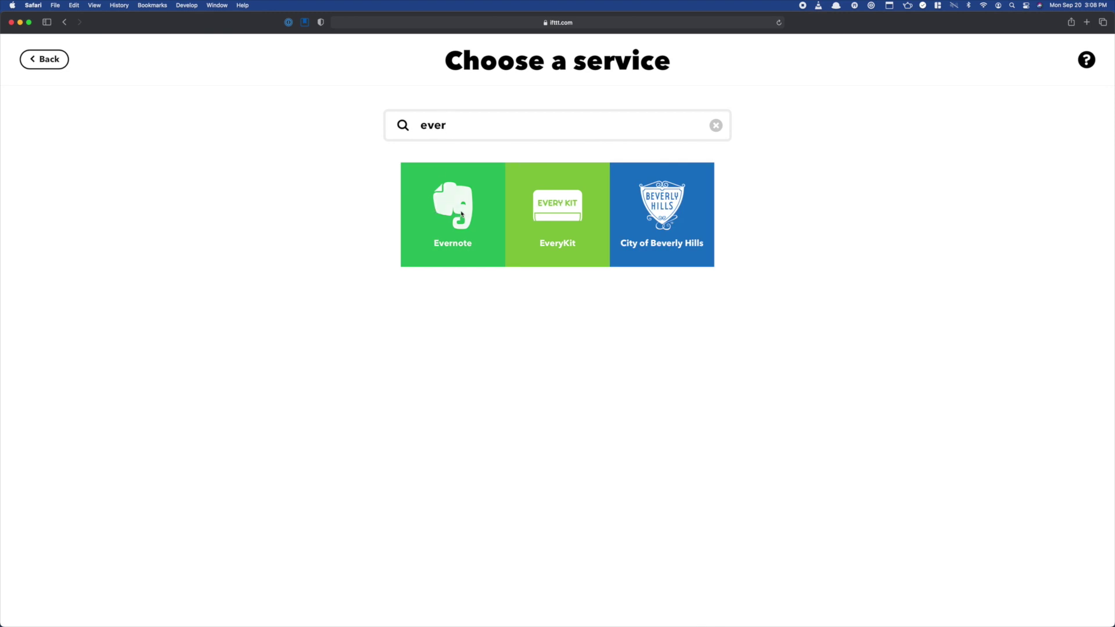
click(466, 221)
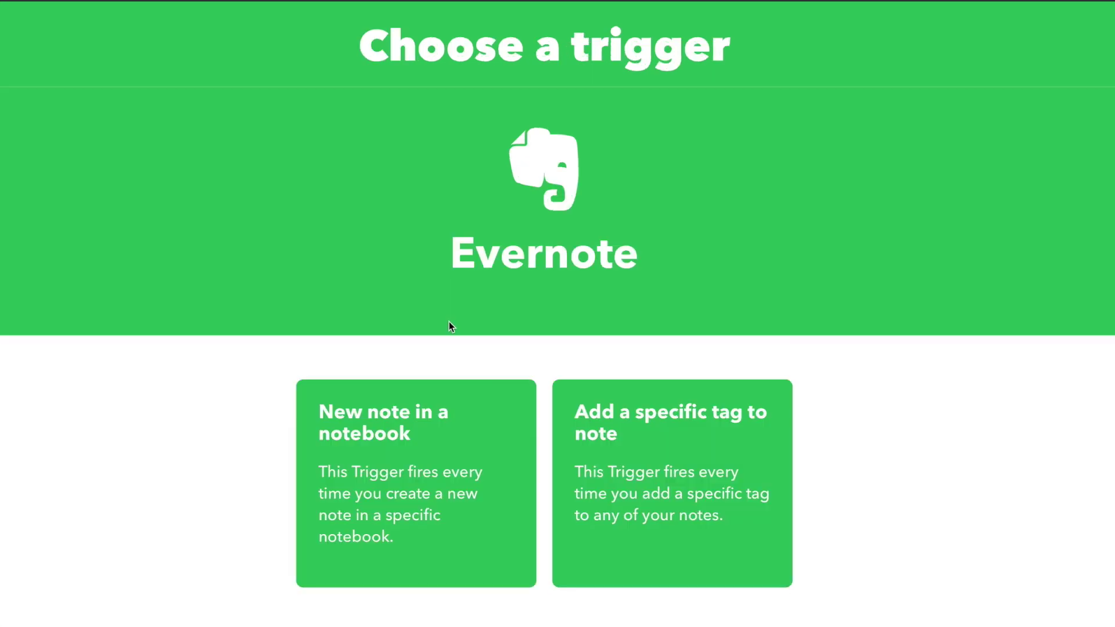
click(619, 303)
click(575, 417)
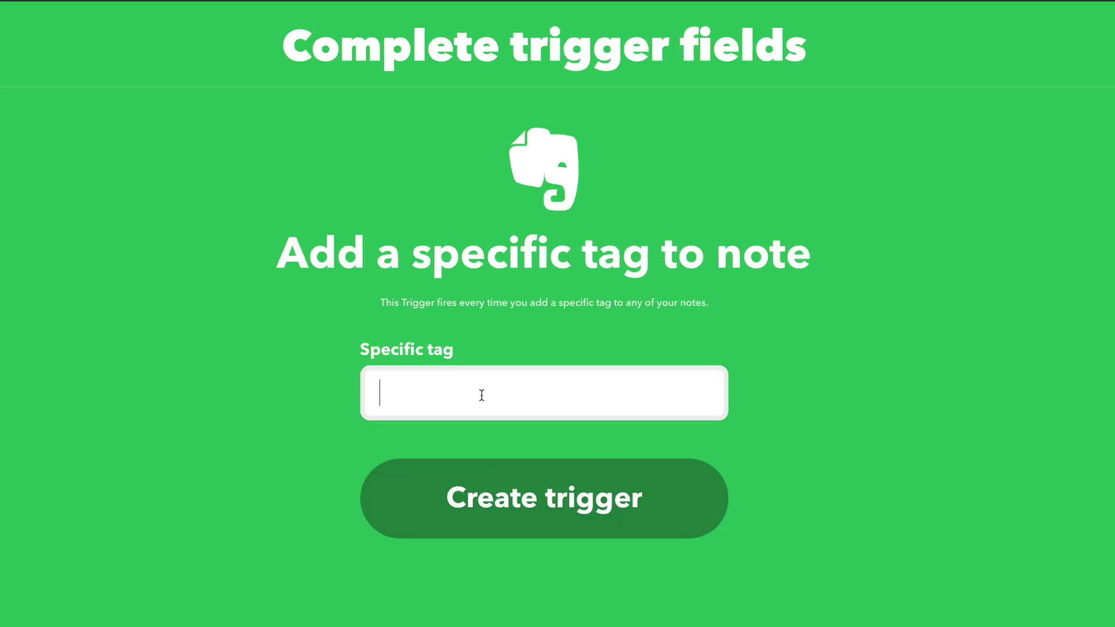
text(hass)
- Save the hass tag trigger and choose Webhooks 'Make a web request' as the action
click(502, 485)
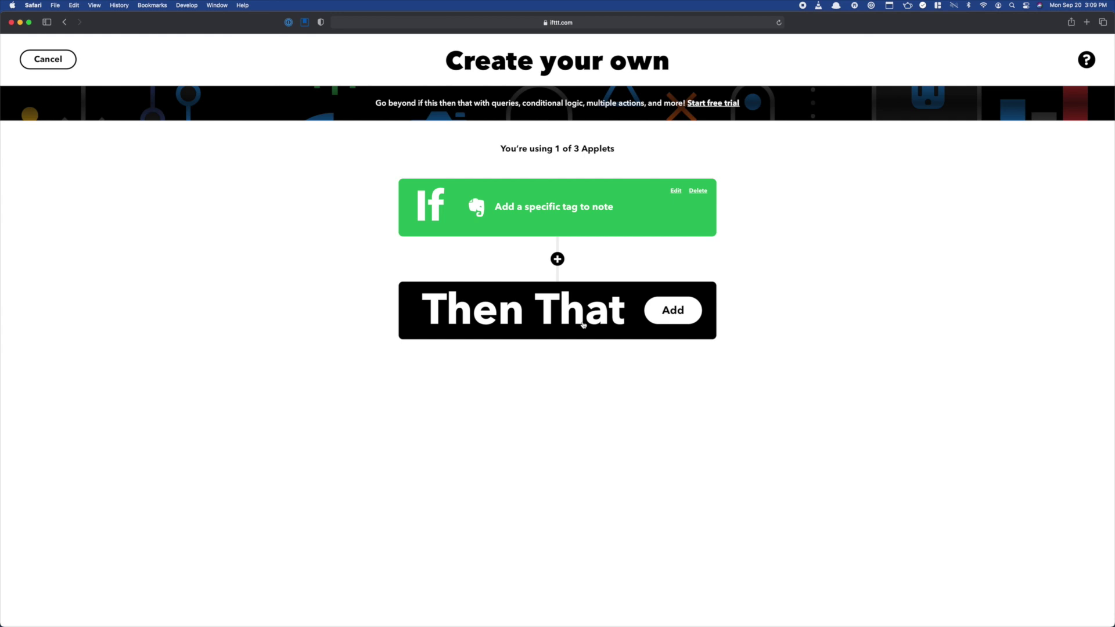
click(585, 324)
click(462, 131)
text(webhoo)
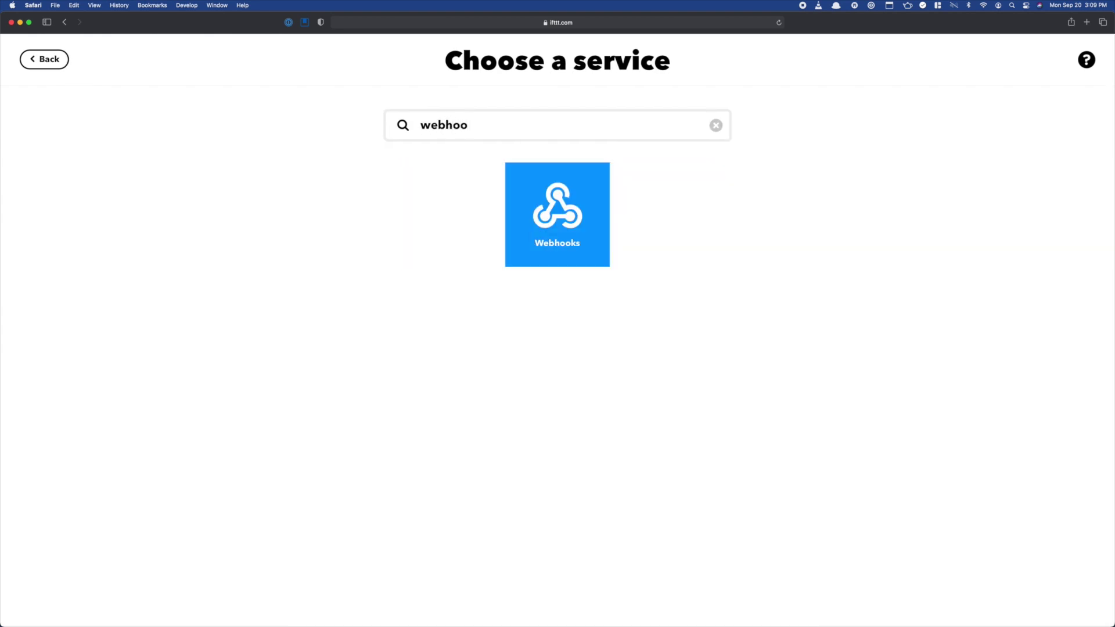
click(537, 216)
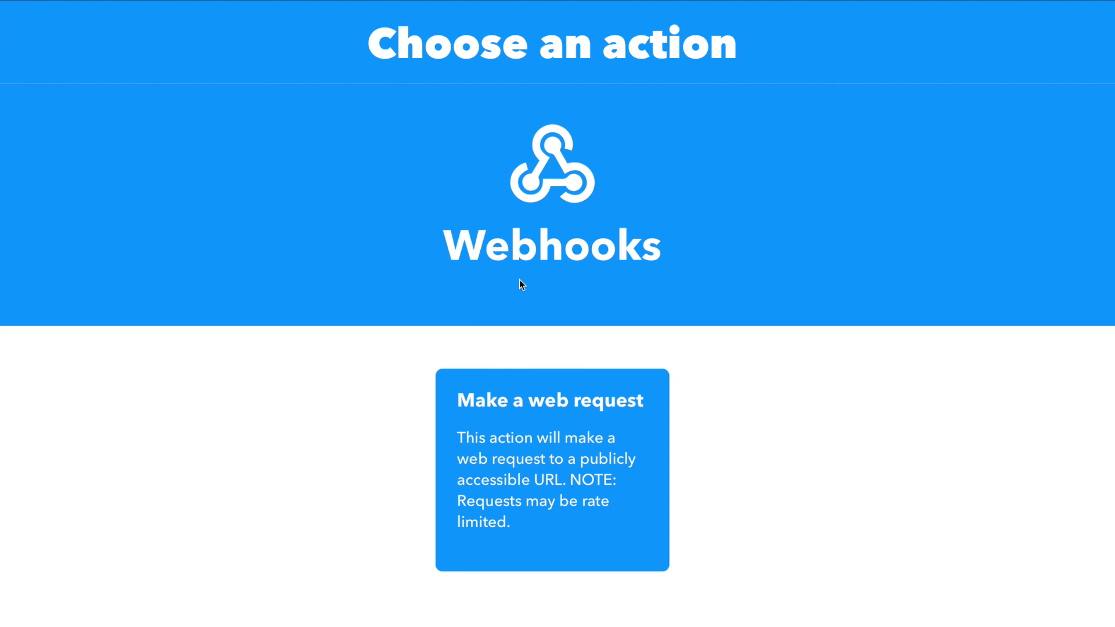
click(523, 406)
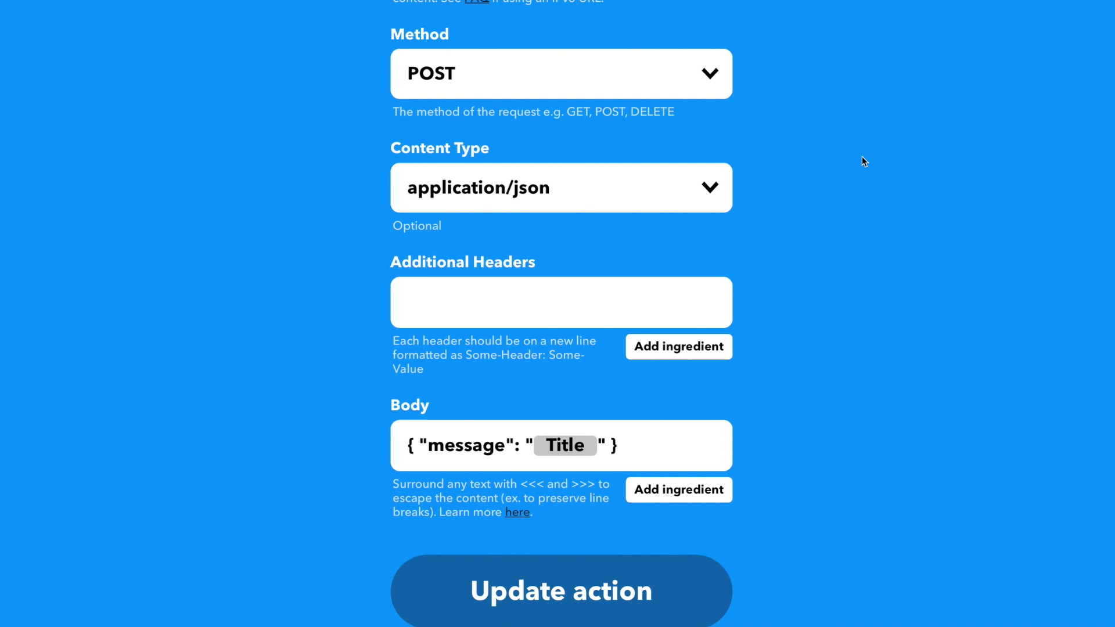
- Insert the Title ingredient as the Body's message value
click(689, 494)
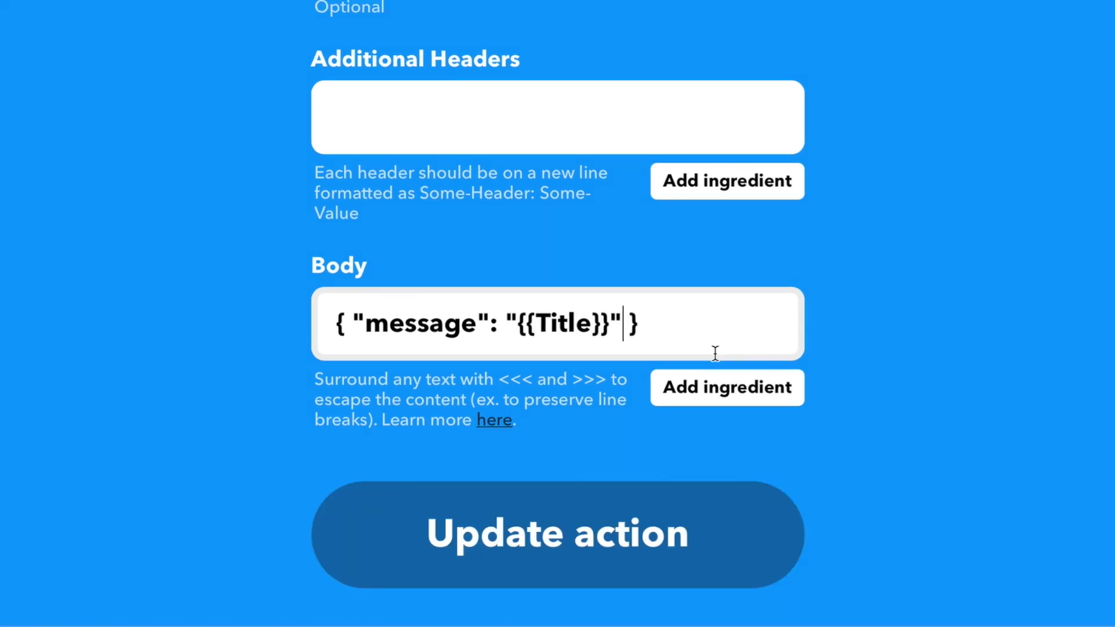
- Append , "entity":"switch.front_porch_lights" to the request body after the message
text(,)
text( "entit)
text(y")
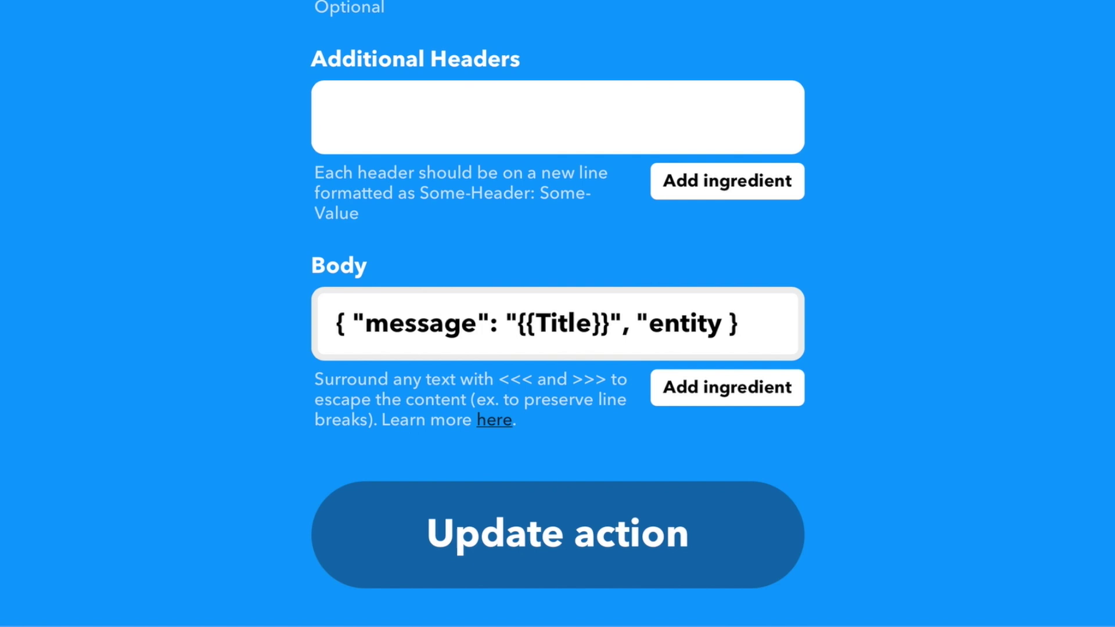
text(:")
text(switch)
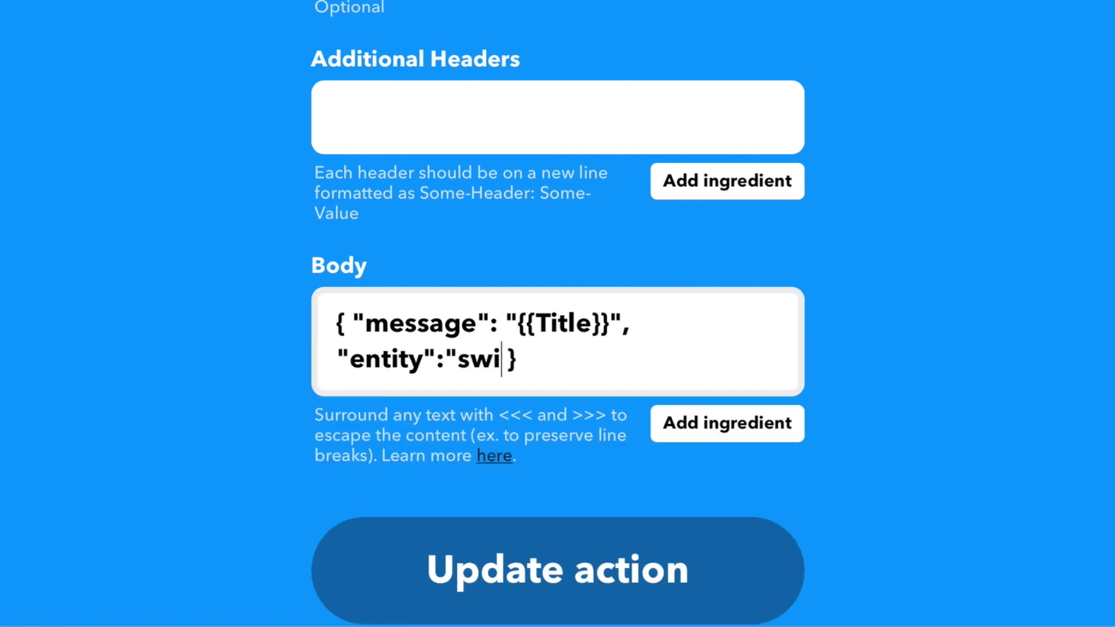
text(.front_po)
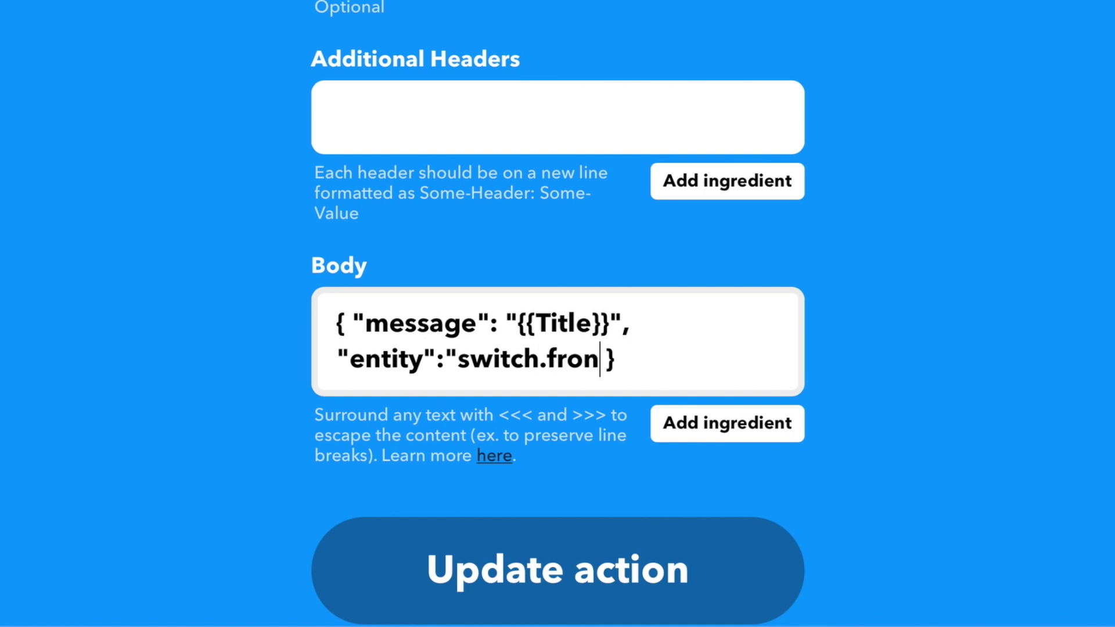
text(rch_l)
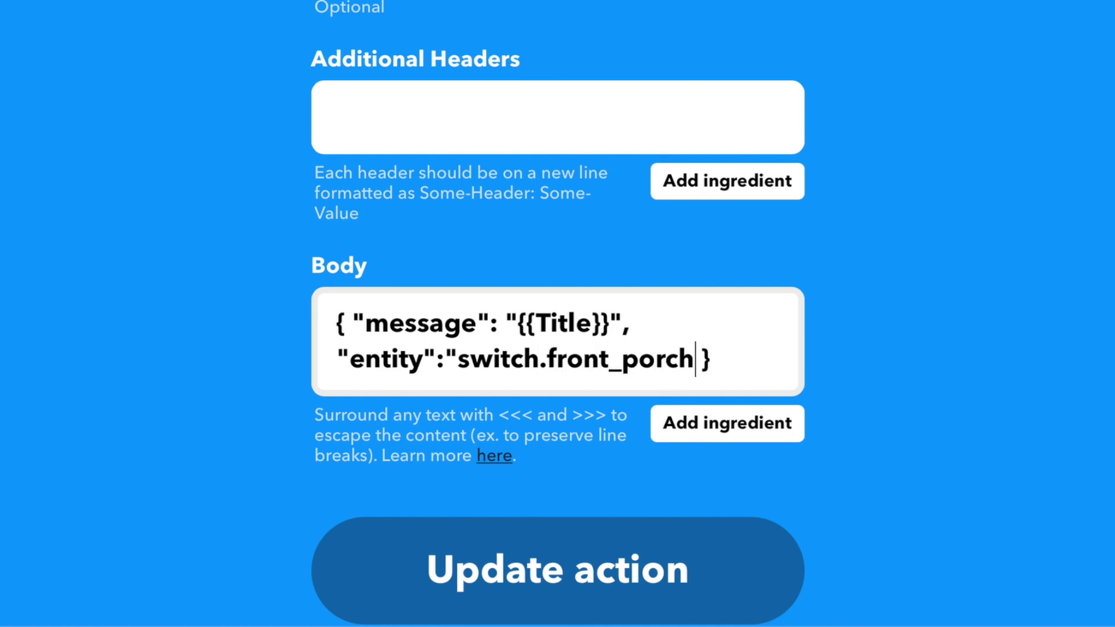
text(ights")
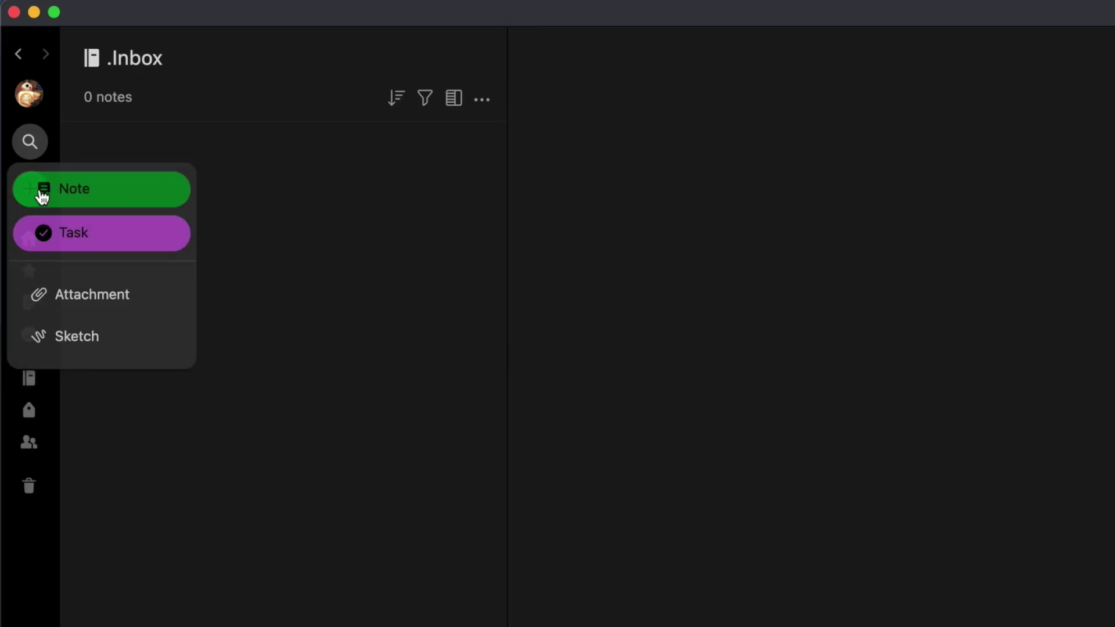
- Create an Evernote note titled 'Hi mom' and tag it hass
click(42, 192)
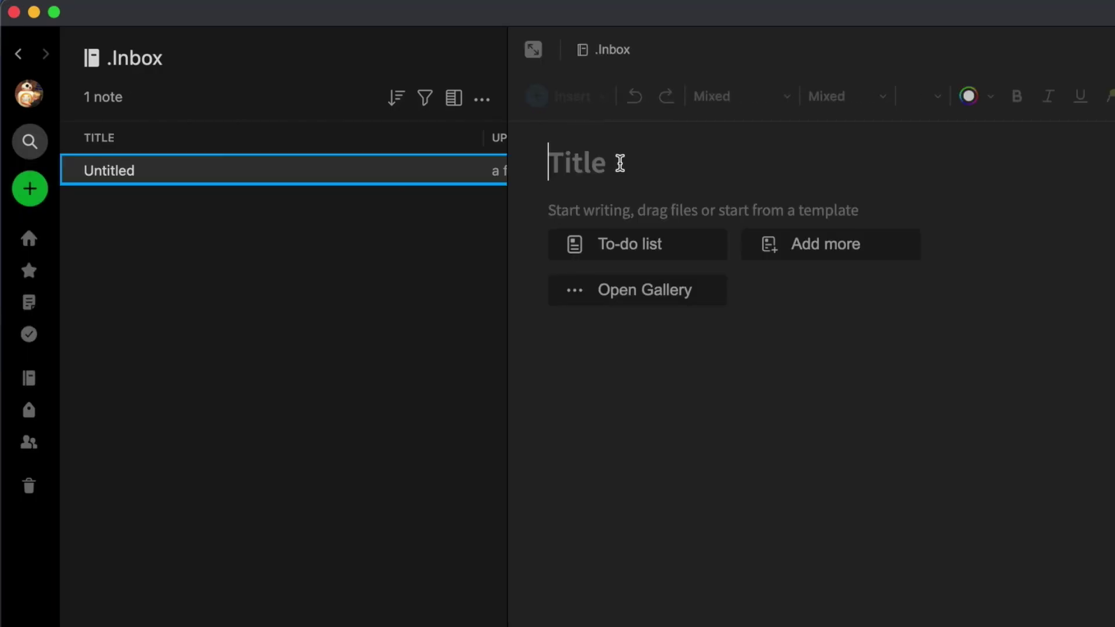
text(Hi mom)
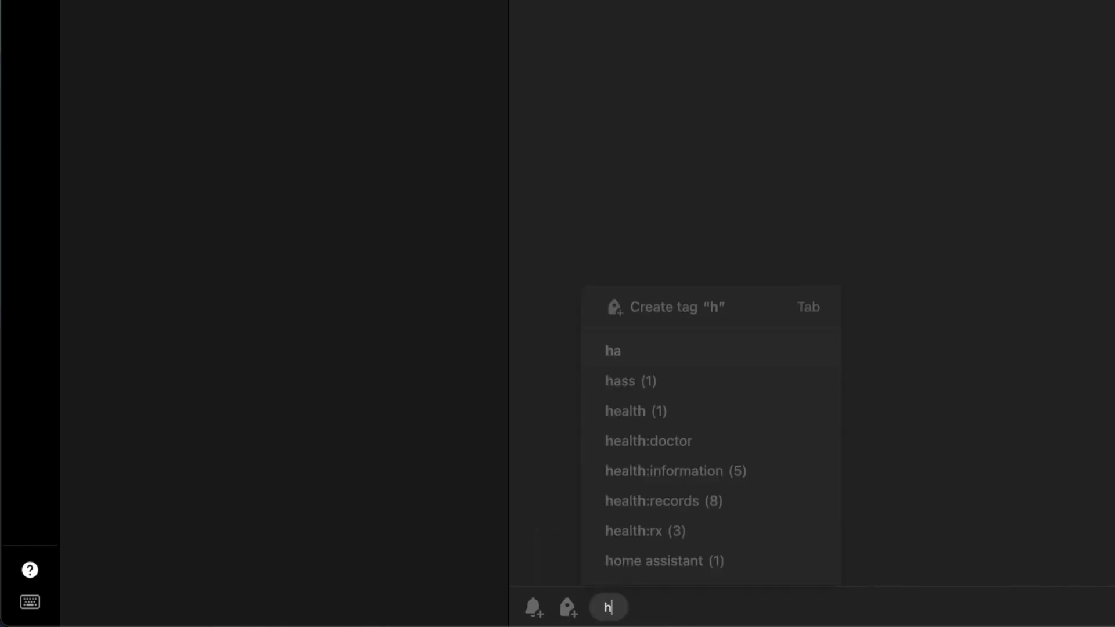
text(s)
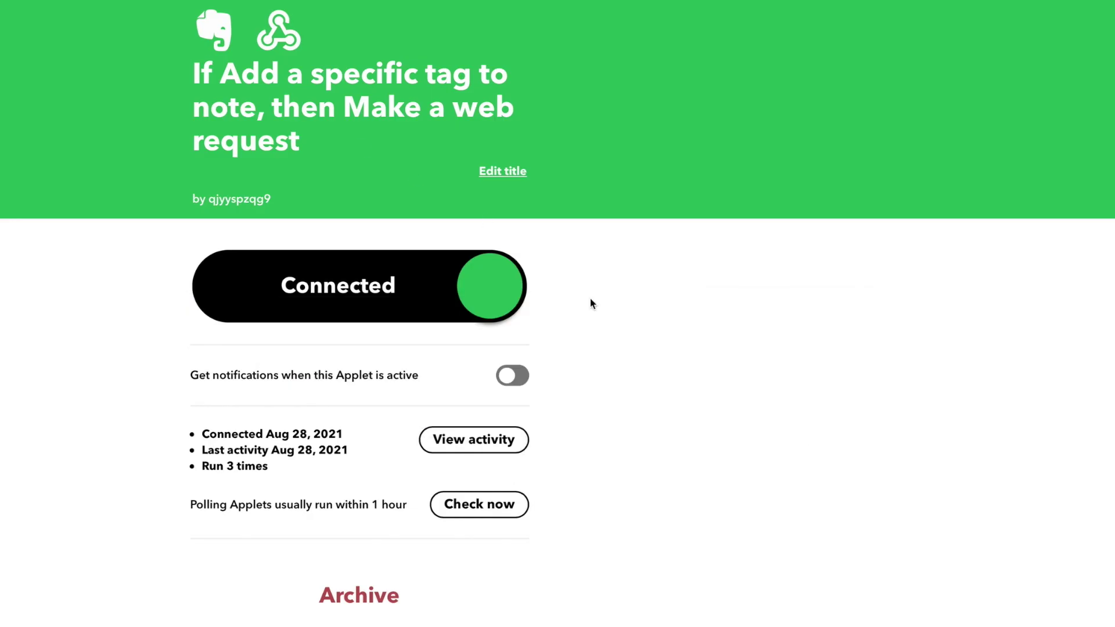
- Run Check now on the applet so the tagged note fires the webhook
click(490, 509)
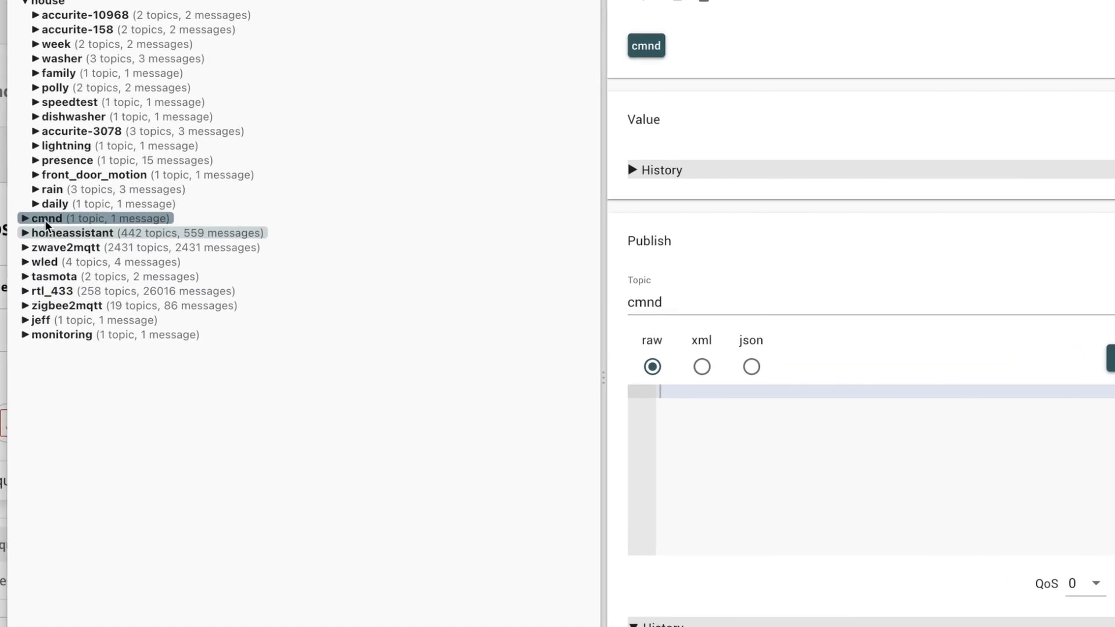
- Expand house > daily and select events to see the Fri Aug 27, 2021 schedule message
click(36, 206)
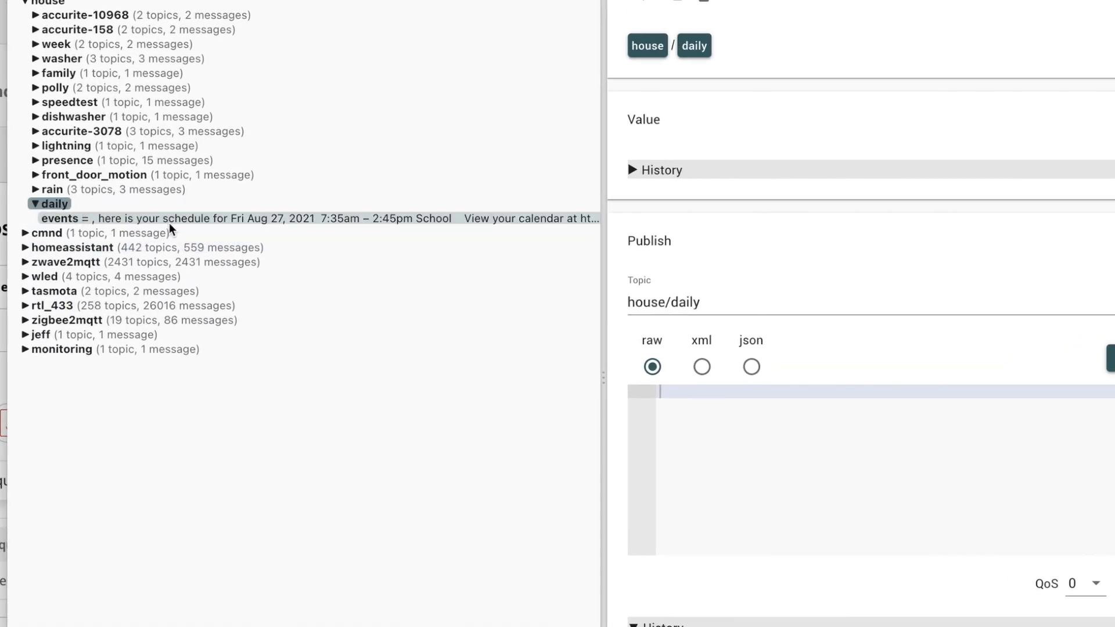
click(192, 219)
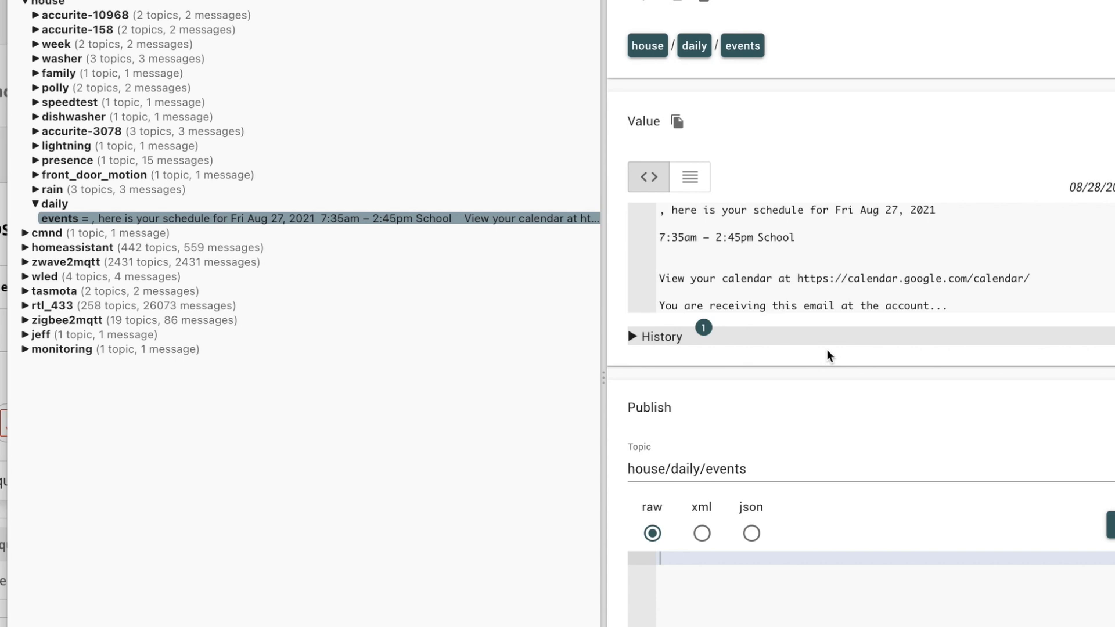